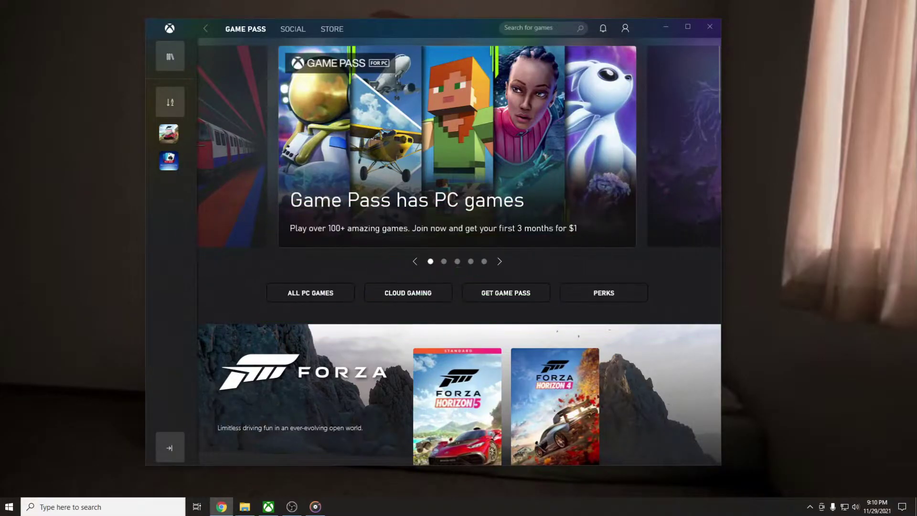
# - Close the Xbox app and open the Apps & features page in Windows Settings
pyautogui.moveTo(467, 38); pyautogui.dragTo(461, 33)
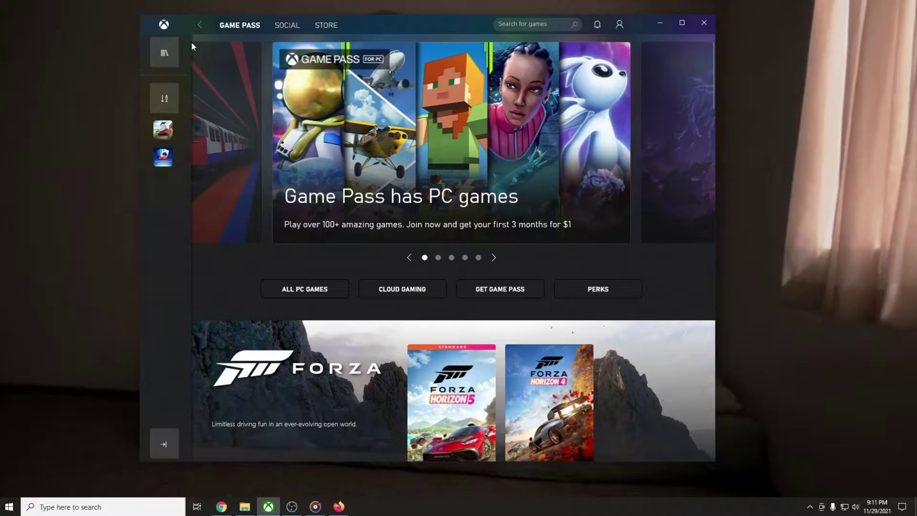
pyautogui.click(710, 26)
pyautogui.click(9, 506)
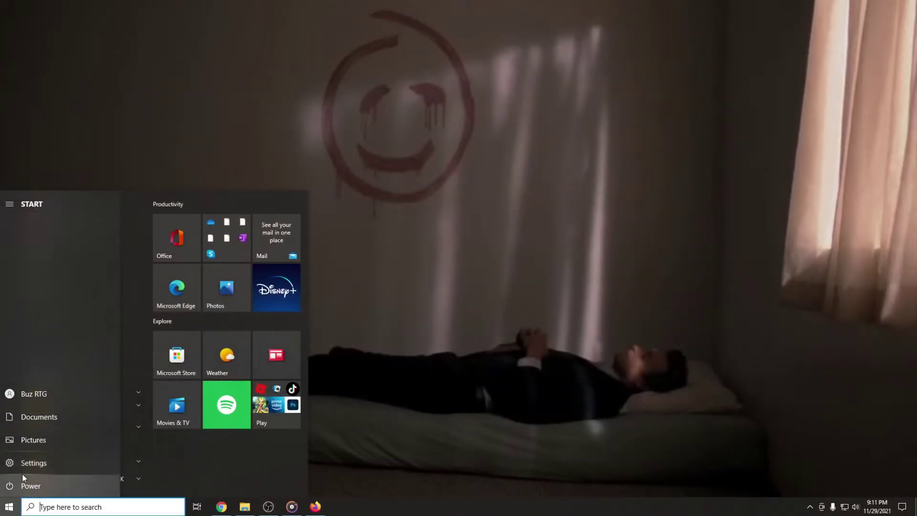
pyautogui.click(18, 465)
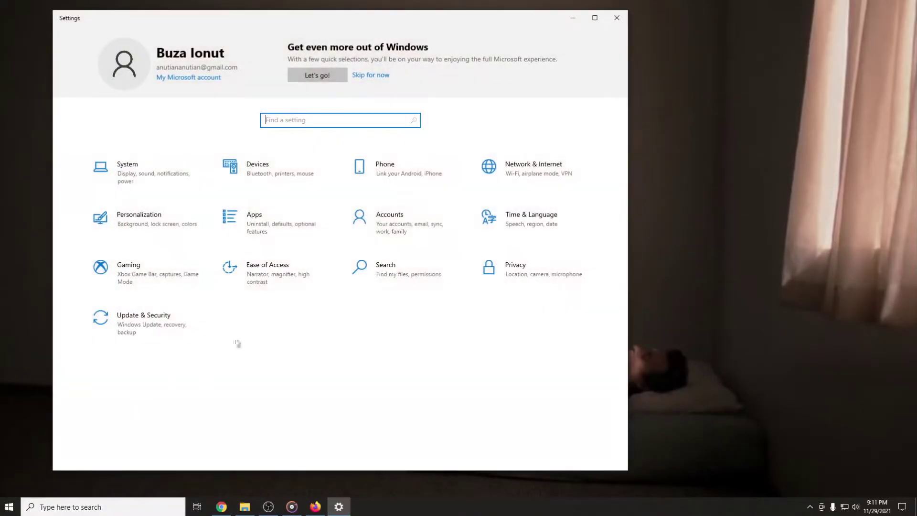
pyautogui.click(258, 222)
# - Find the Xbox app in the installed apps list and uninstall it
pyautogui.click(270, 222)
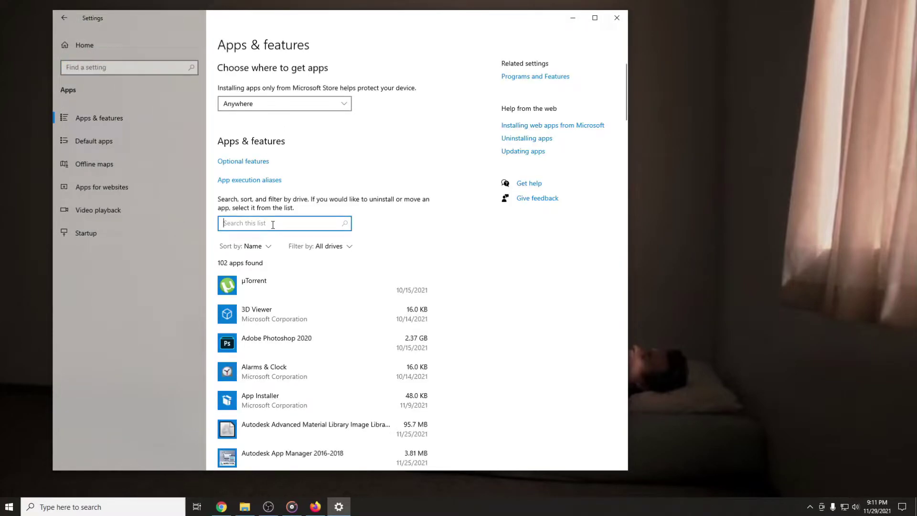
pyautogui.write('xbox')
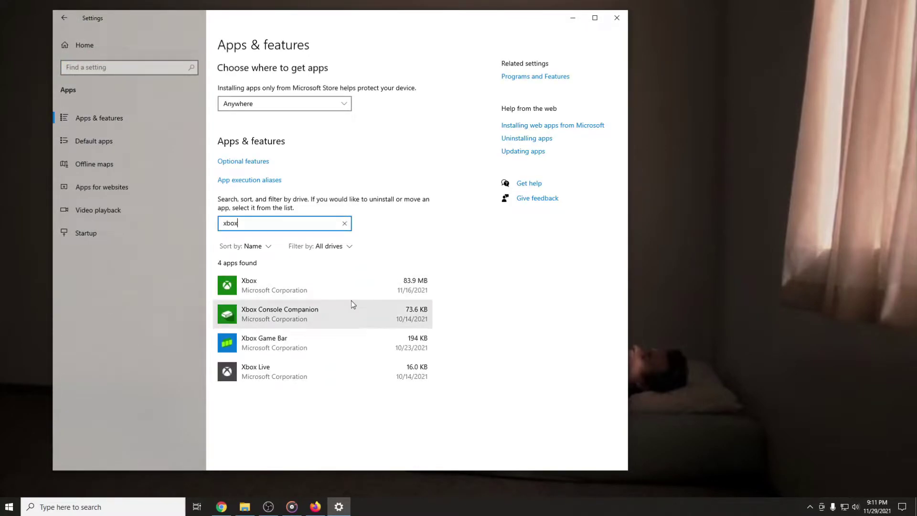
pyautogui.click(315, 286)
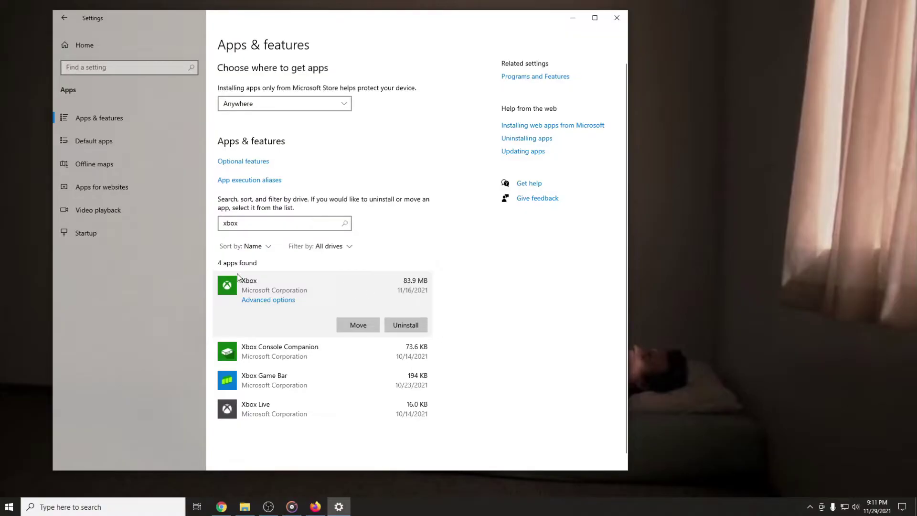
pyautogui.click(405, 325)
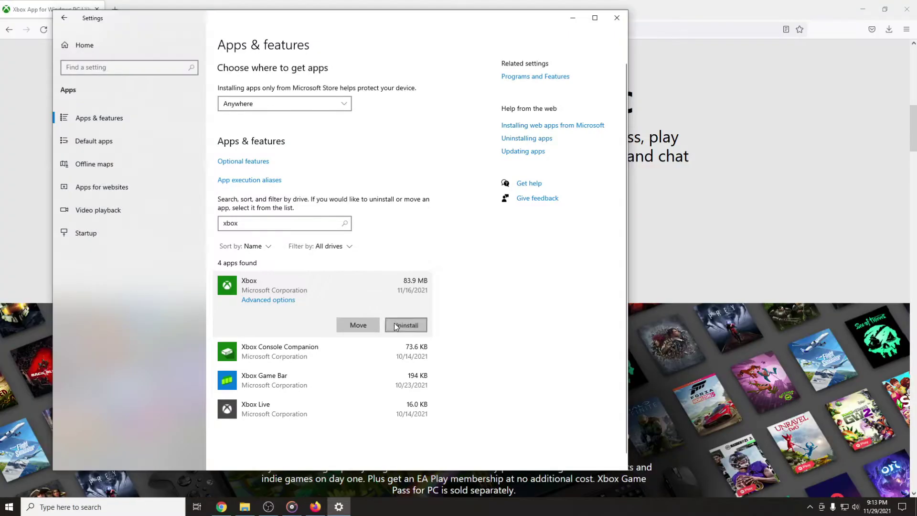
pyautogui.click(405, 324)
pyautogui.click(449, 301)
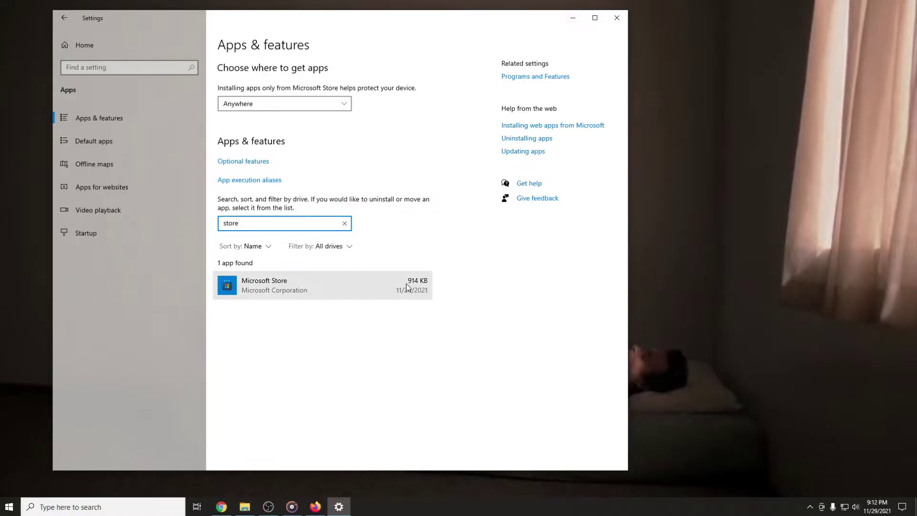
# - Repair Microsoft Store from its Advanced options page
pyautogui.click(371, 284)
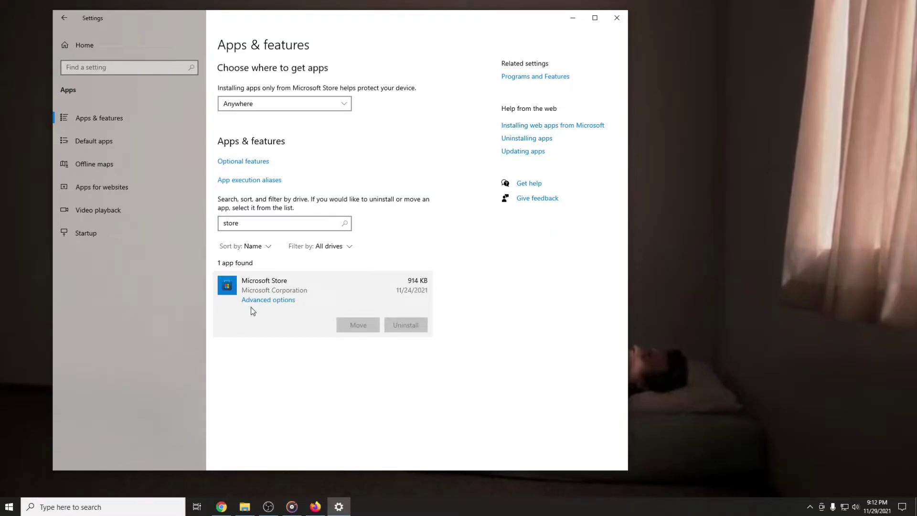
pyautogui.click(268, 299)
pyautogui.scroll(-5, 321, 275)
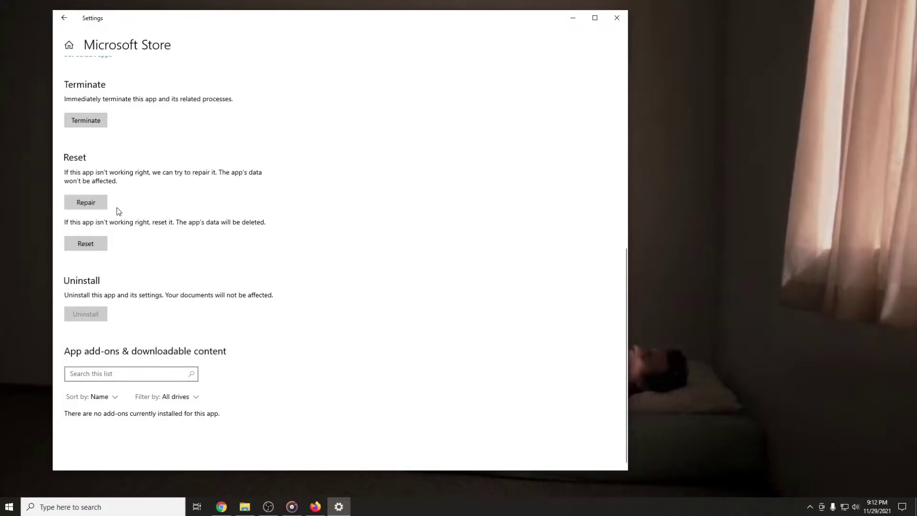
pyautogui.click(85, 202)
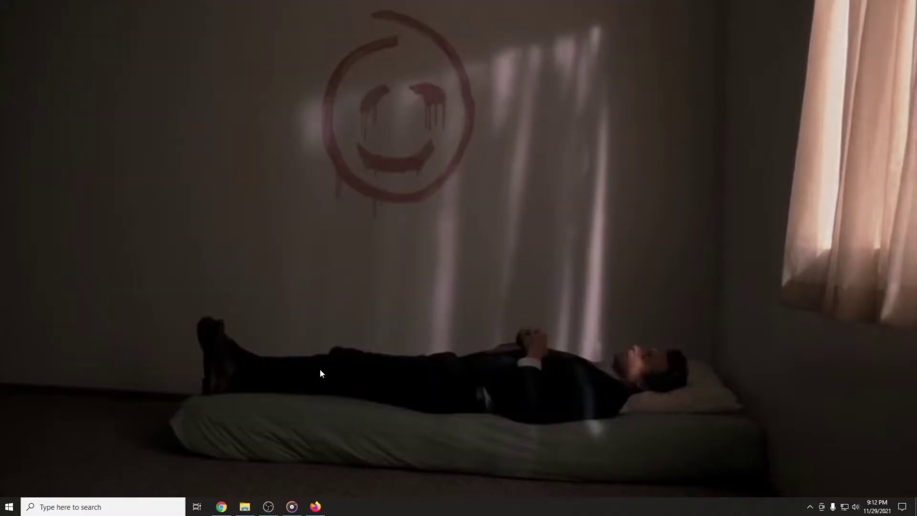
# - Download the Xbox app installer from xbox.com in Firefox and run it
pyautogui.click(315, 507)
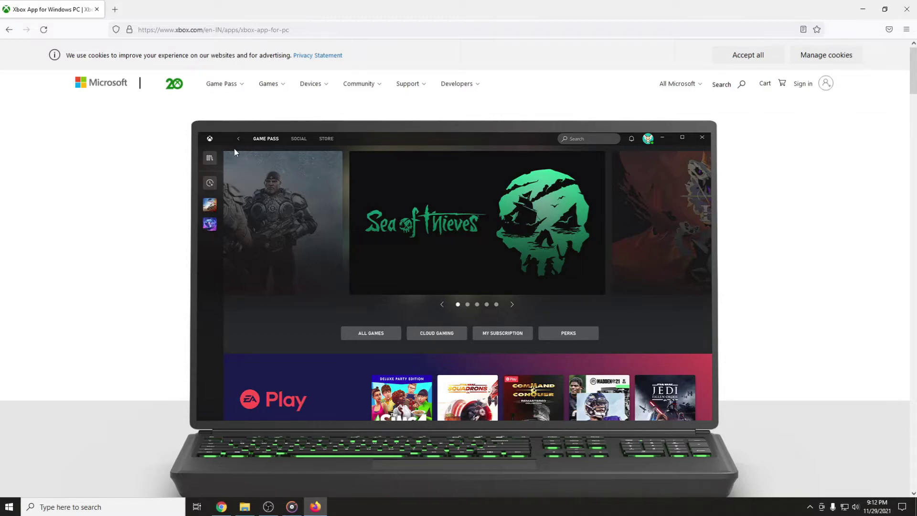
pyautogui.scroll(-4, 163, 146)
pyautogui.scroll(-4, 334, 164)
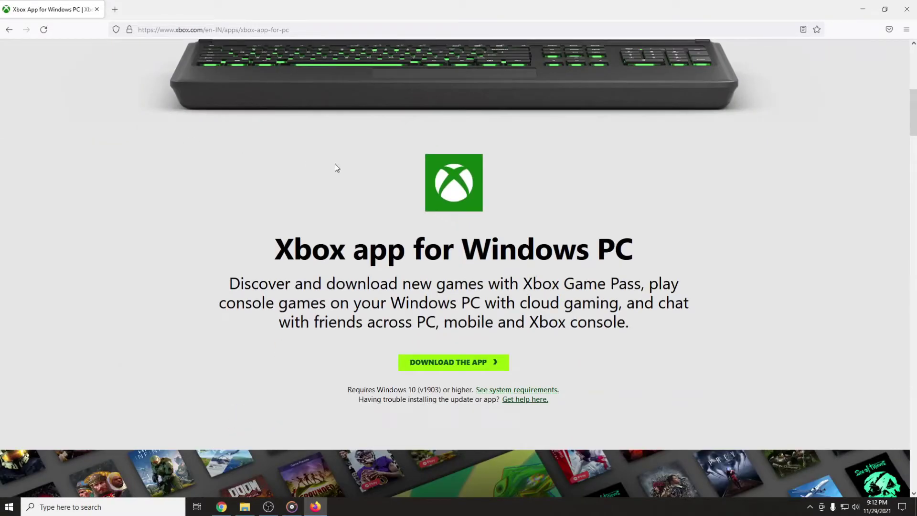
pyautogui.scroll(-2, 429, 179)
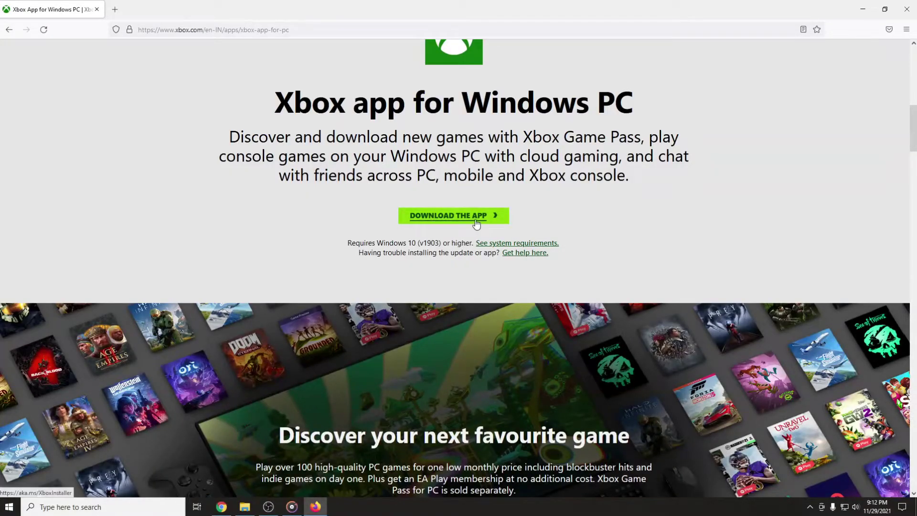
pyautogui.click(452, 215)
pyautogui.click(889, 32)
pyautogui.click(845, 57)
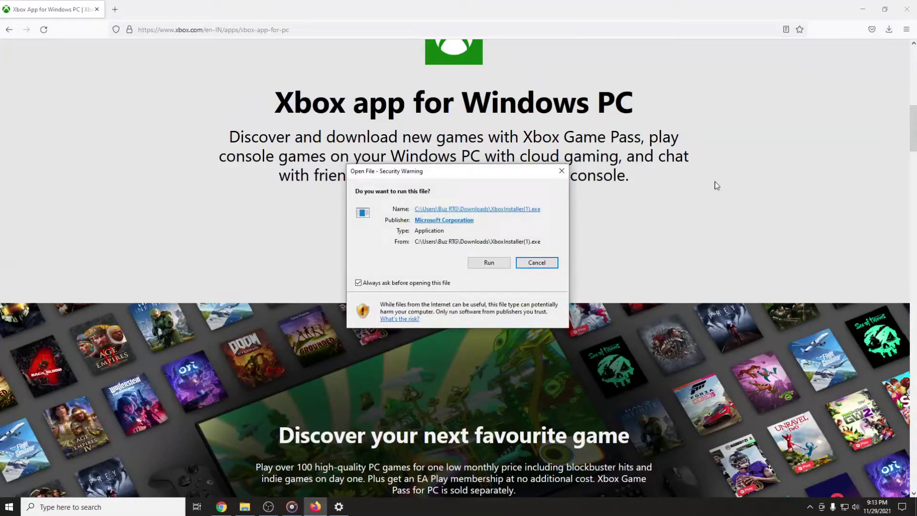
pyautogui.click(489, 262)
pyautogui.click(862, 8)
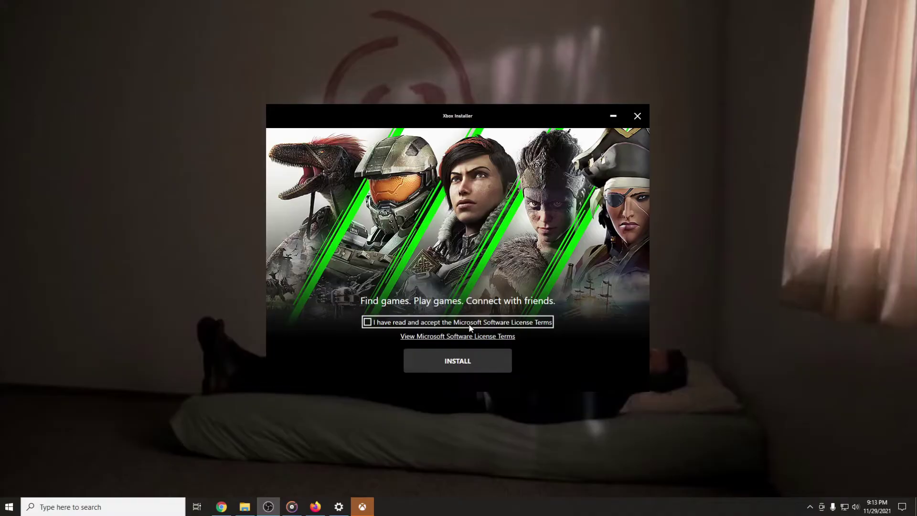
# - Accept the license terms, install the Xbox app and launch it with LET'S GO
pyautogui.click(367, 322)
pyautogui.click(477, 359)
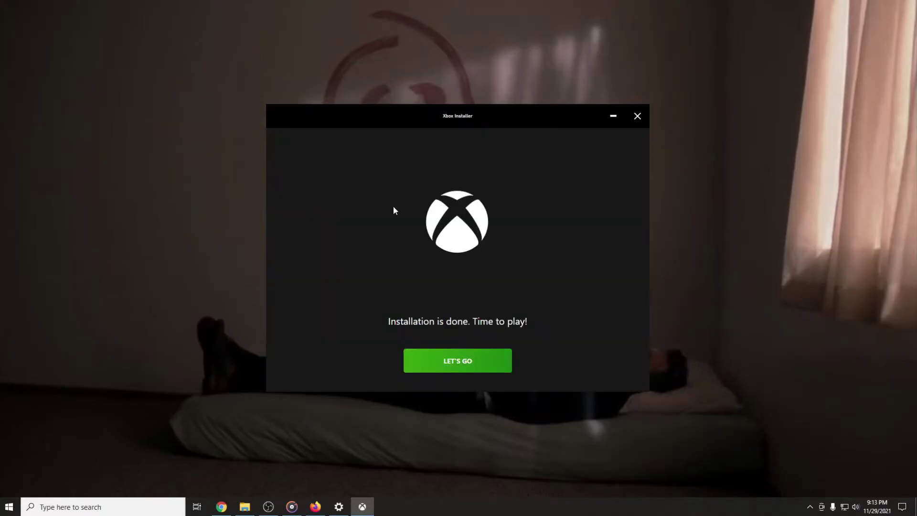
pyautogui.click(456, 361)
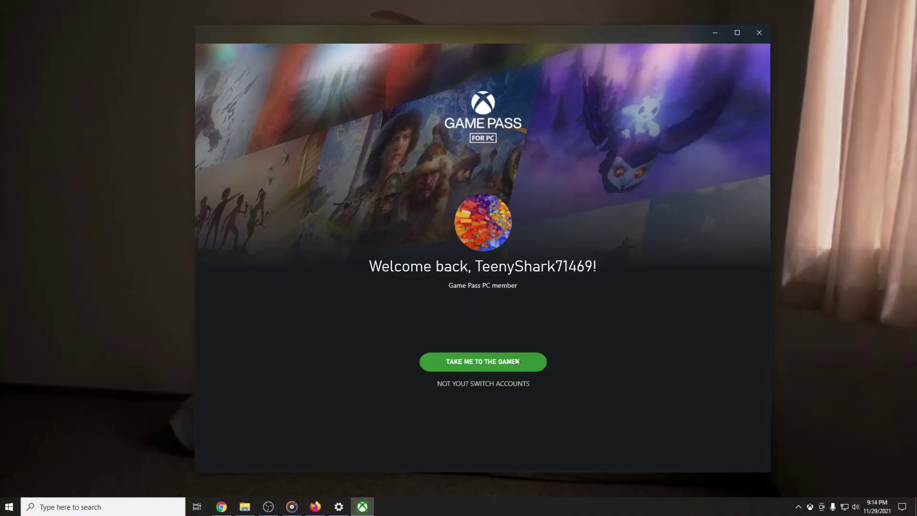
# - Go through TAKE ME TO THE GAMES to Game Pass home and open the account menu
pyautogui.click(489, 364)
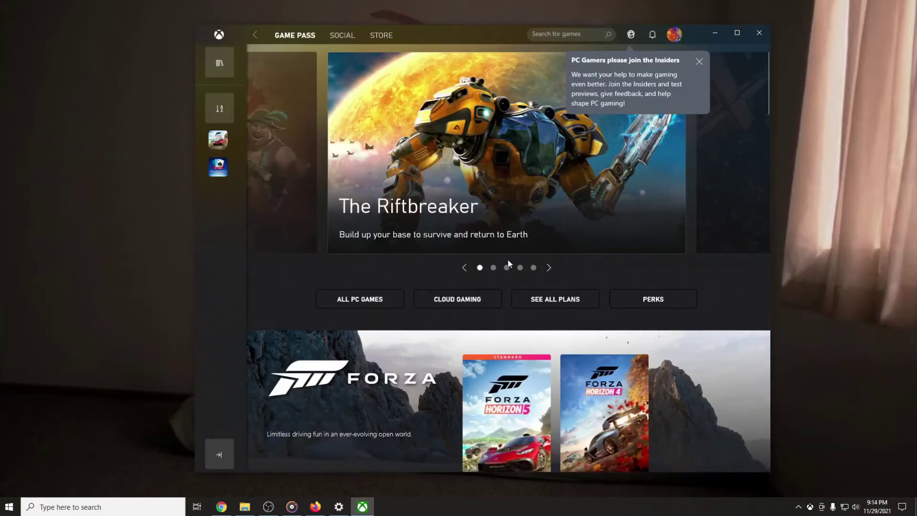
pyautogui.click(675, 38)
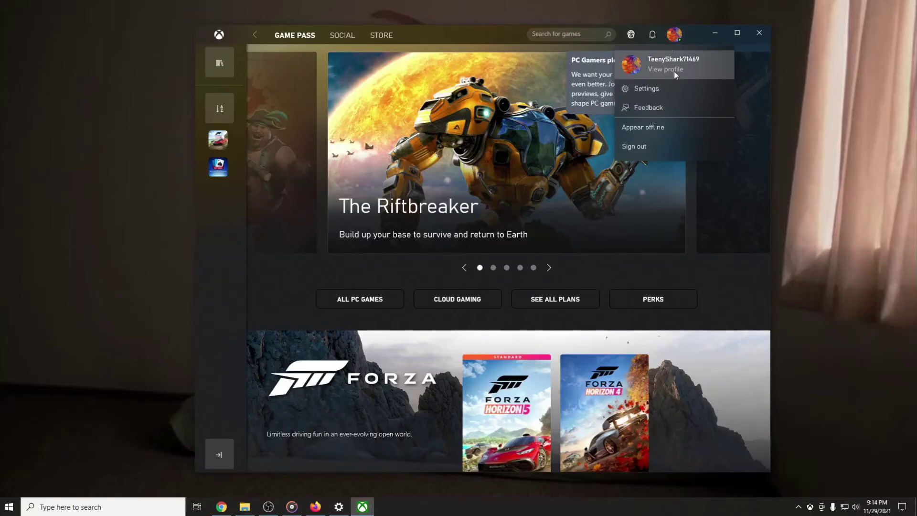
pyautogui.click(759, 35)
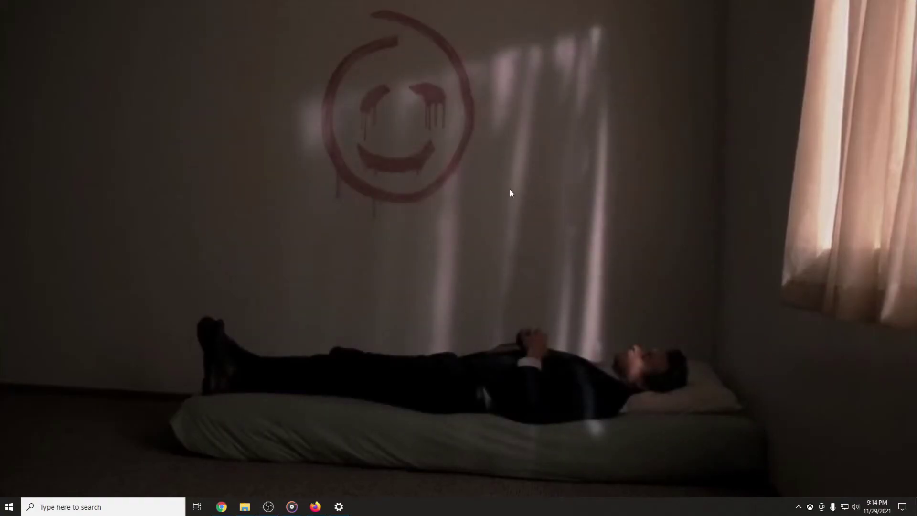